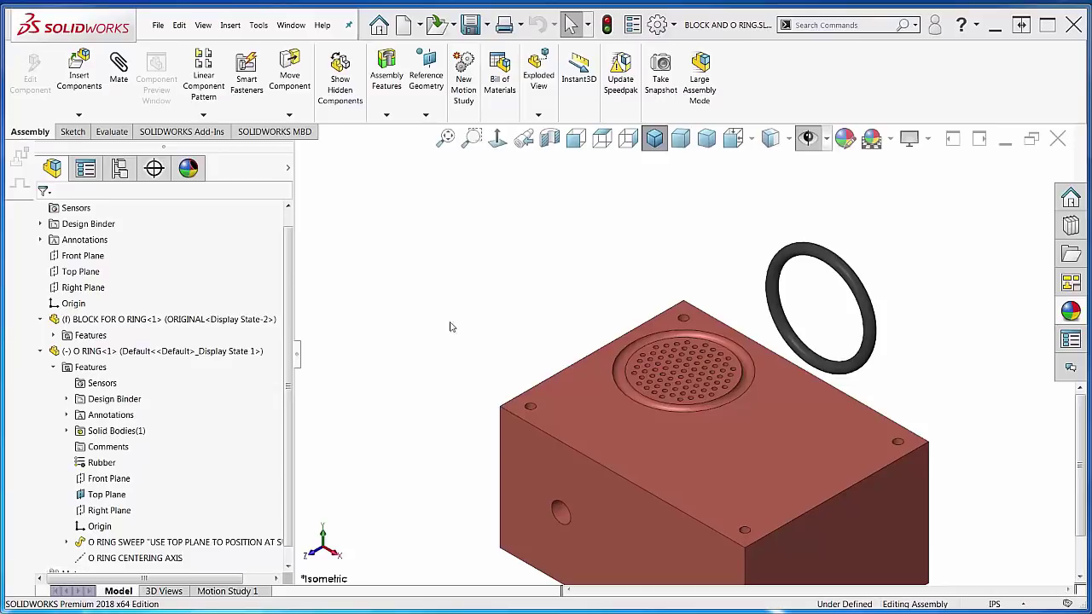
# Step: Select the O-ring and the block's groove face together to check which mates are offered, and clear the selection
pyautogui.click(790, 322)
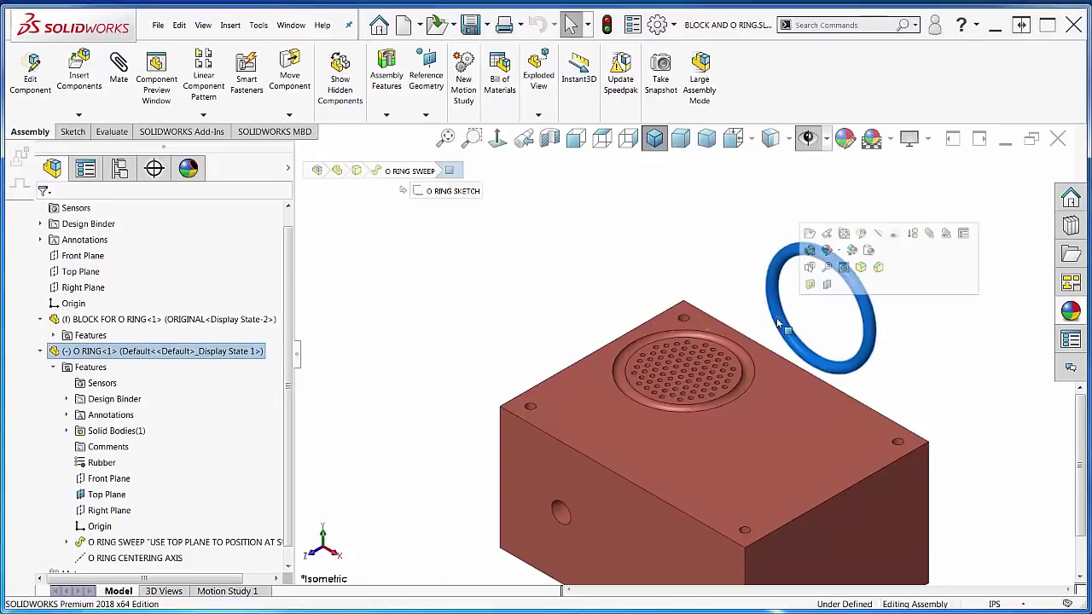
pyautogui.keyDown('ctrl'); pyautogui.click(627, 359); pyautogui.keyUp('ctrl')
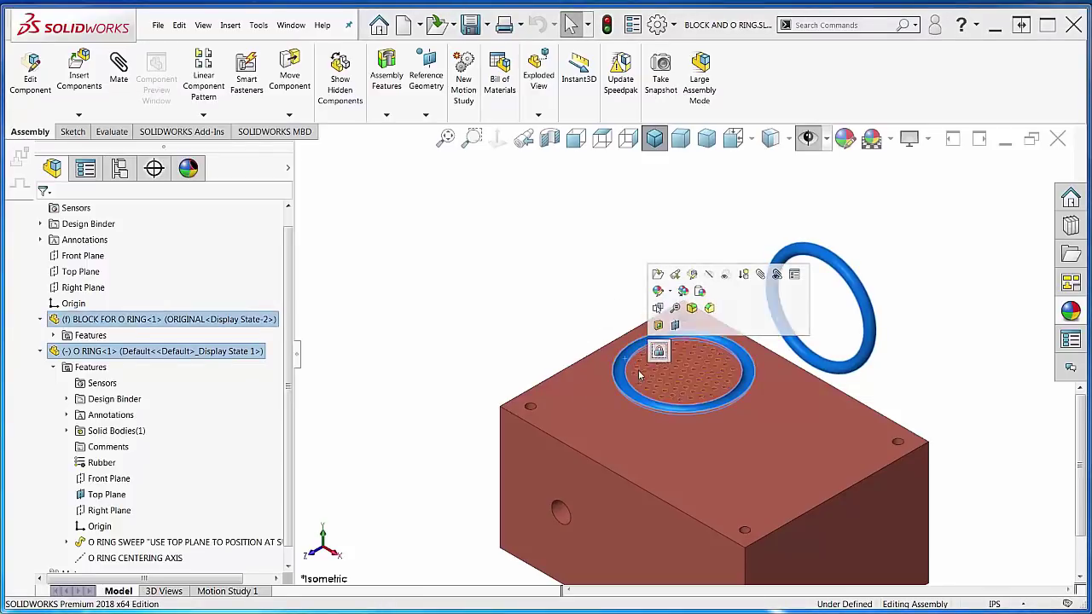
pyautogui.click(549, 307)
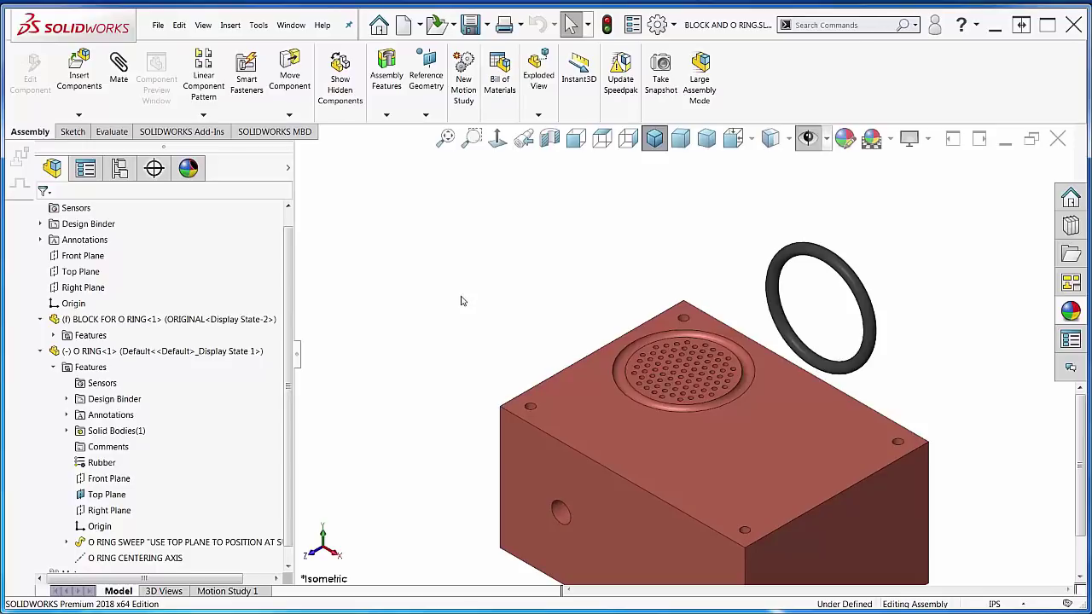
# Step: Switch to the BLOCK FOR O RING part and review the options for defining a reference axis
pyautogui.hotkey('ctrl', 'Tab')
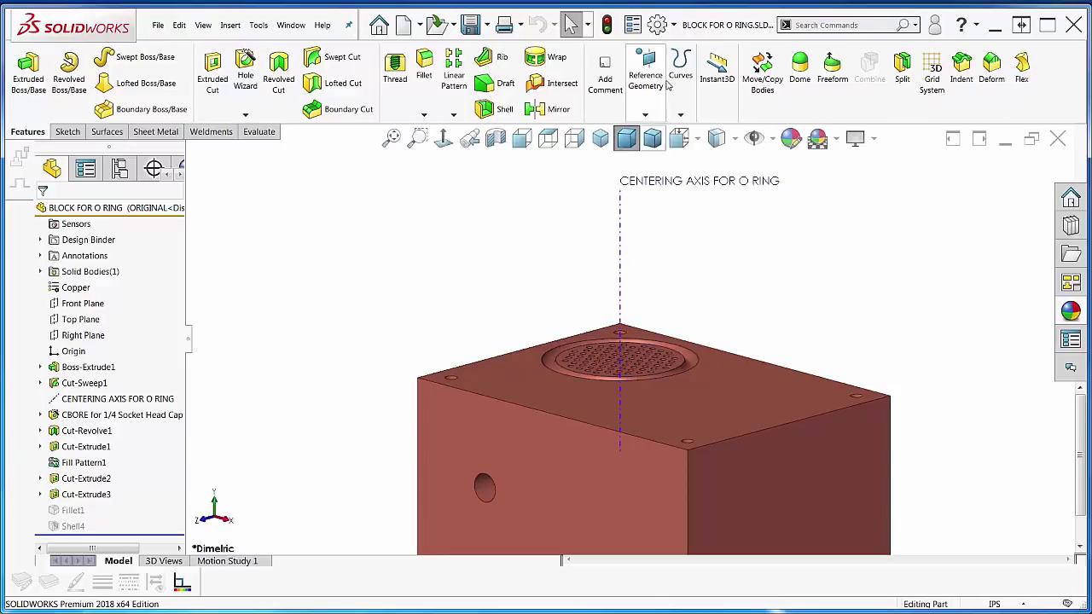
pyautogui.click(648, 114)
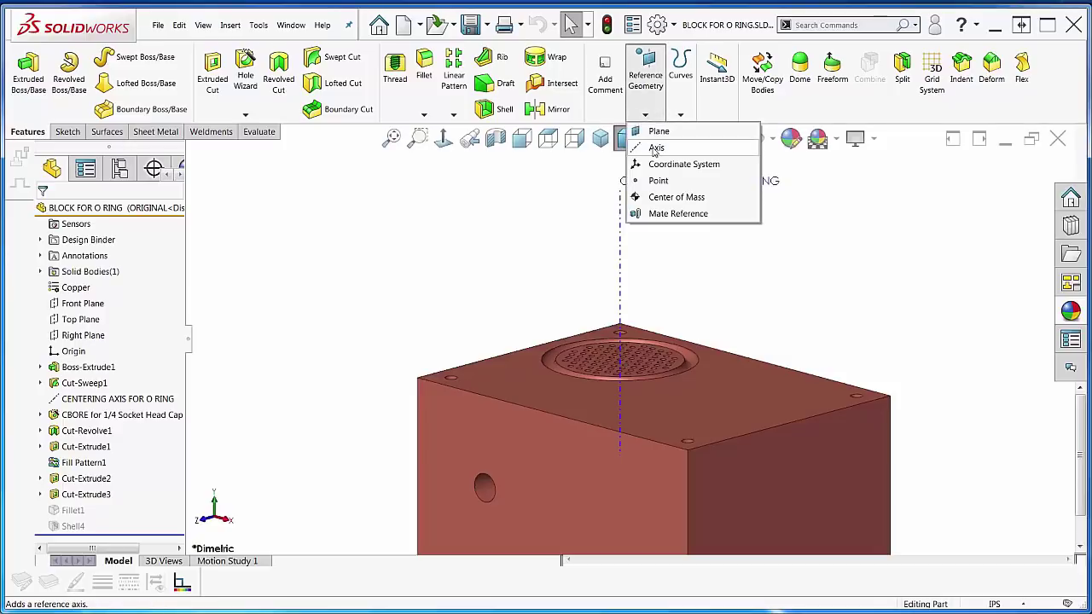
pyautogui.click(655, 148)
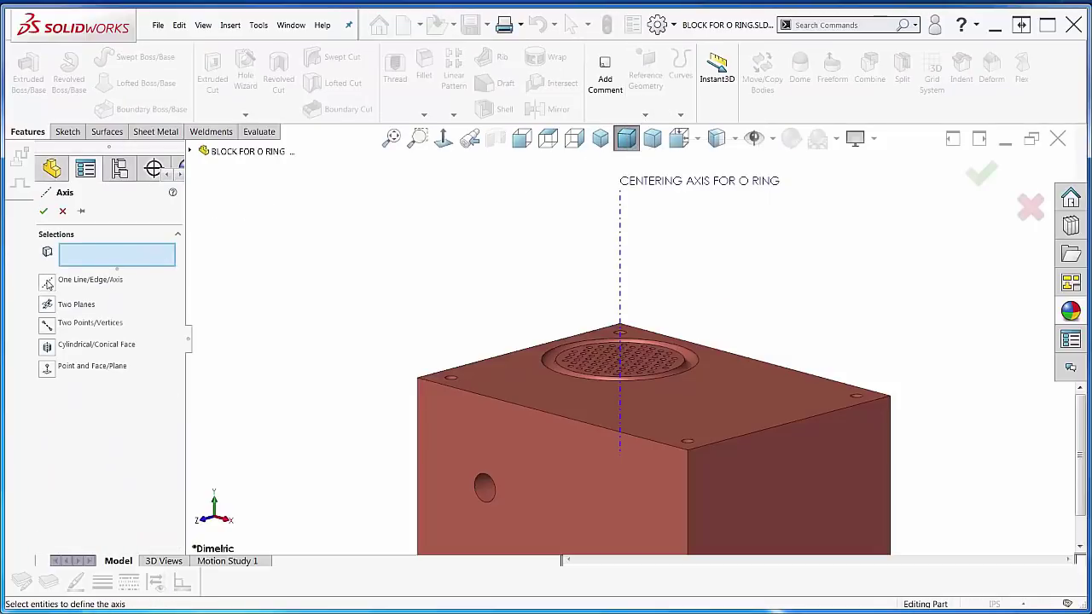
pyautogui.press('Escape')
# Step: Switch to the O RING part and examine its centering axis and the comment on the O-ring sweep
pyautogui.hotkey('ctrl', 'Tab')
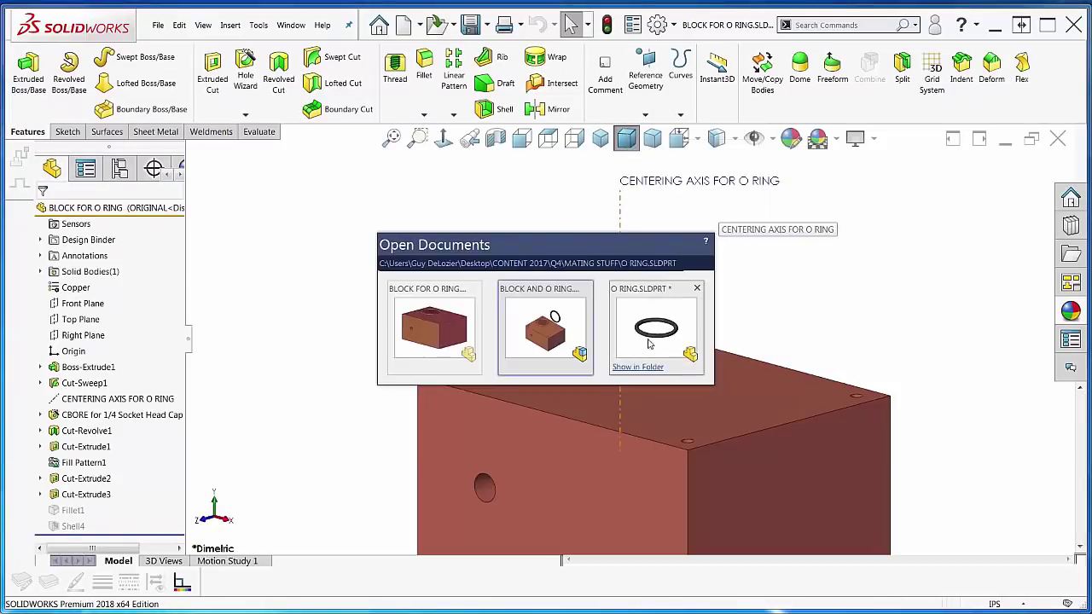
pyautogui.click(650, 339)
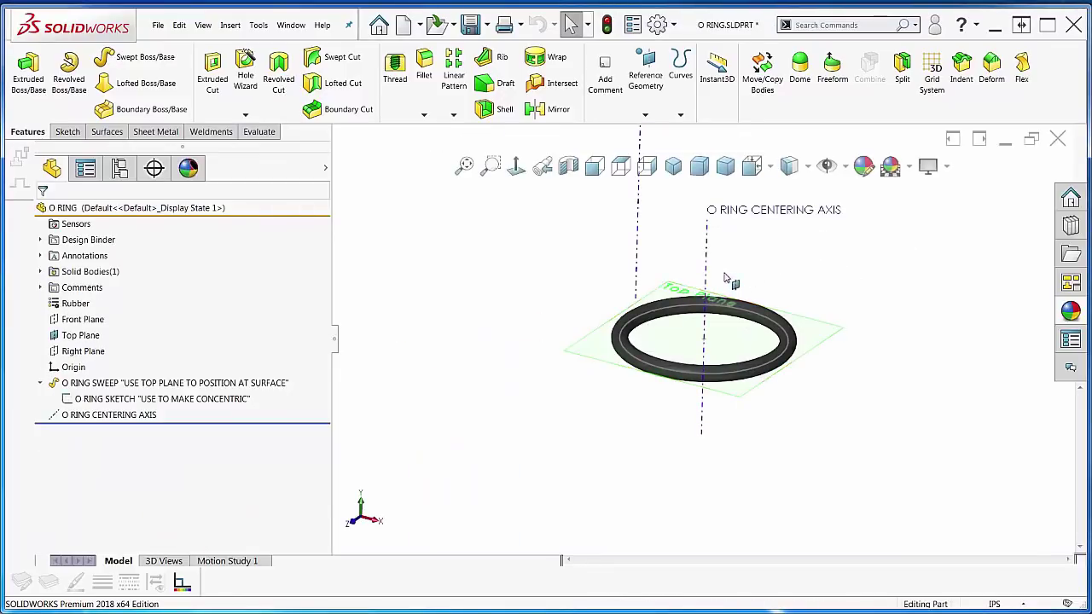
pyautogui.click(707, 266)
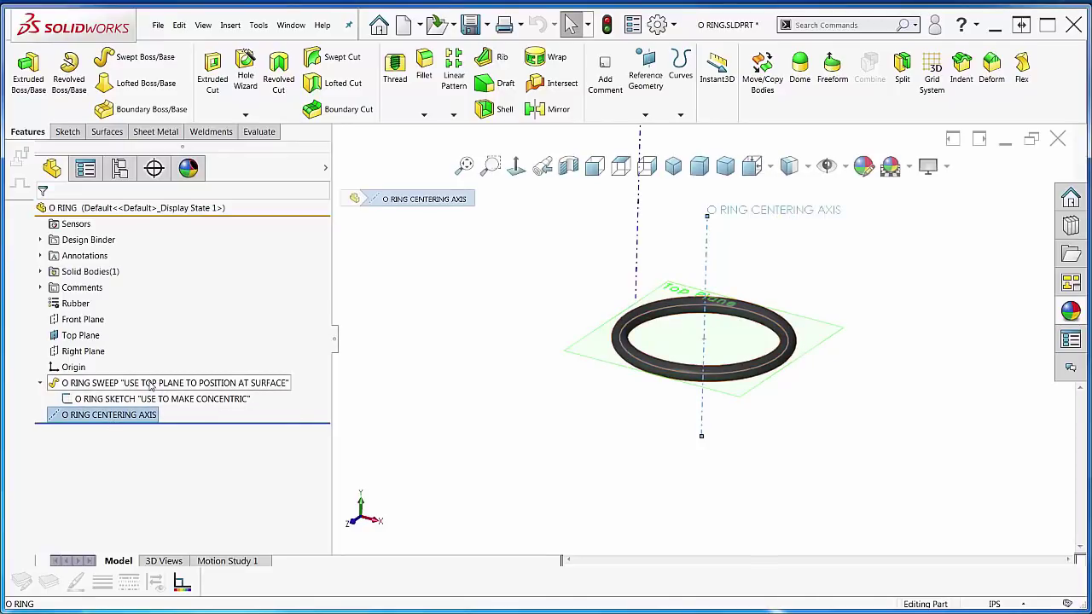
pyautogui.moveTo(148, 389)
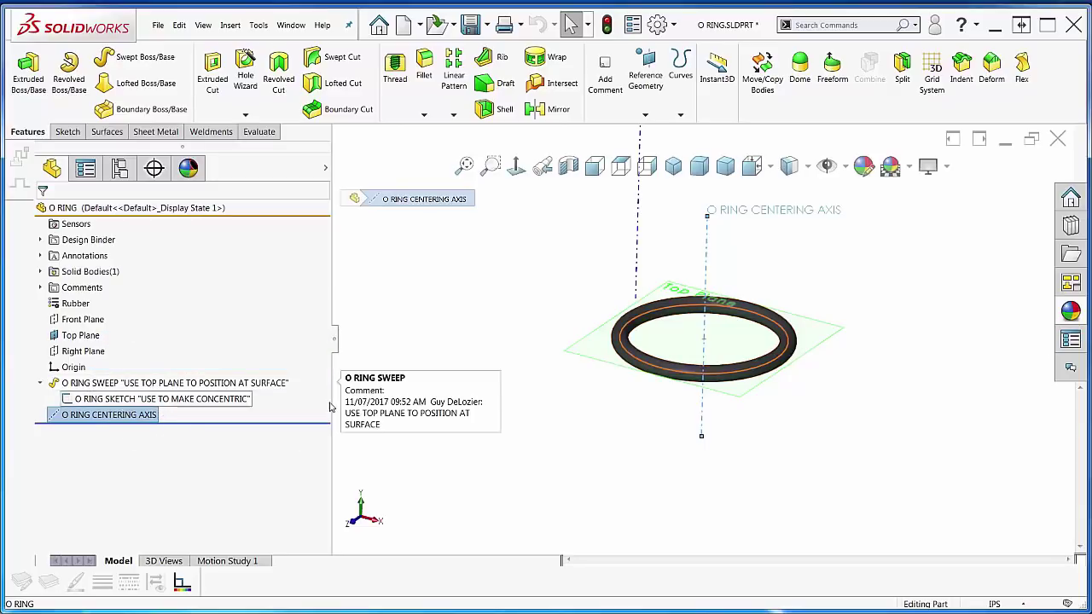
pyautogui.moveTo(266, 384)
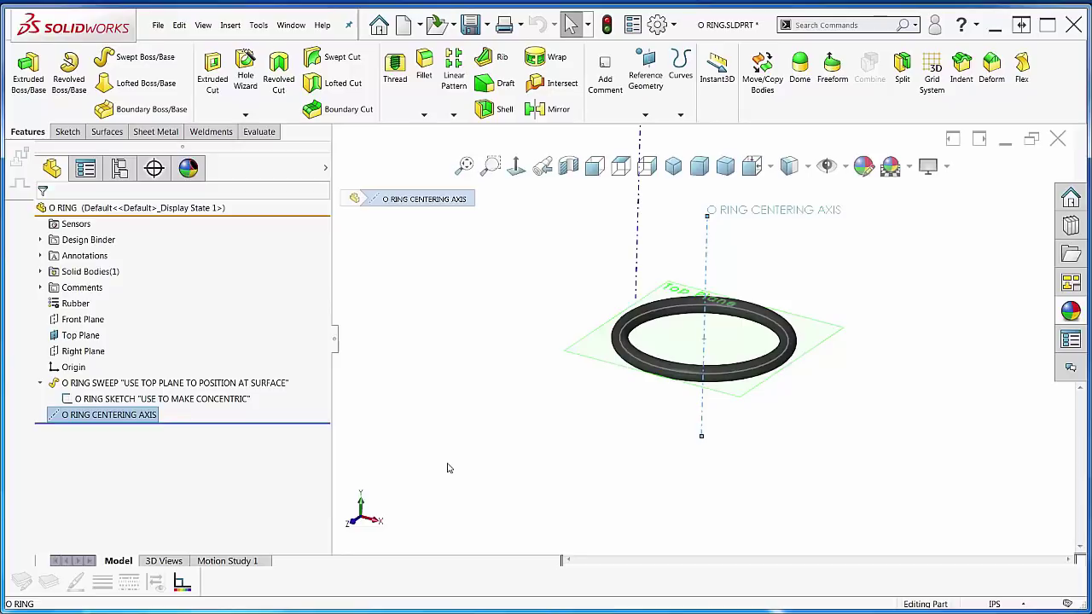
pyautogui.click(457, 434)
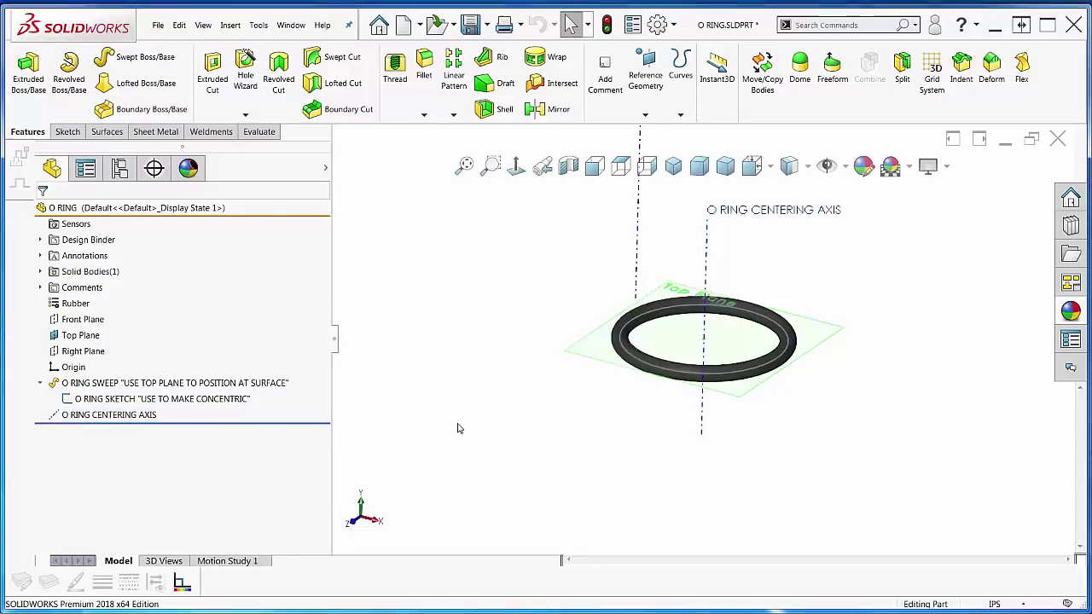
# Step: Return to the block and O-ring assembly and show the hidden reference axes and planes
pyautogui.hotkey('ctrl', 'Tab')
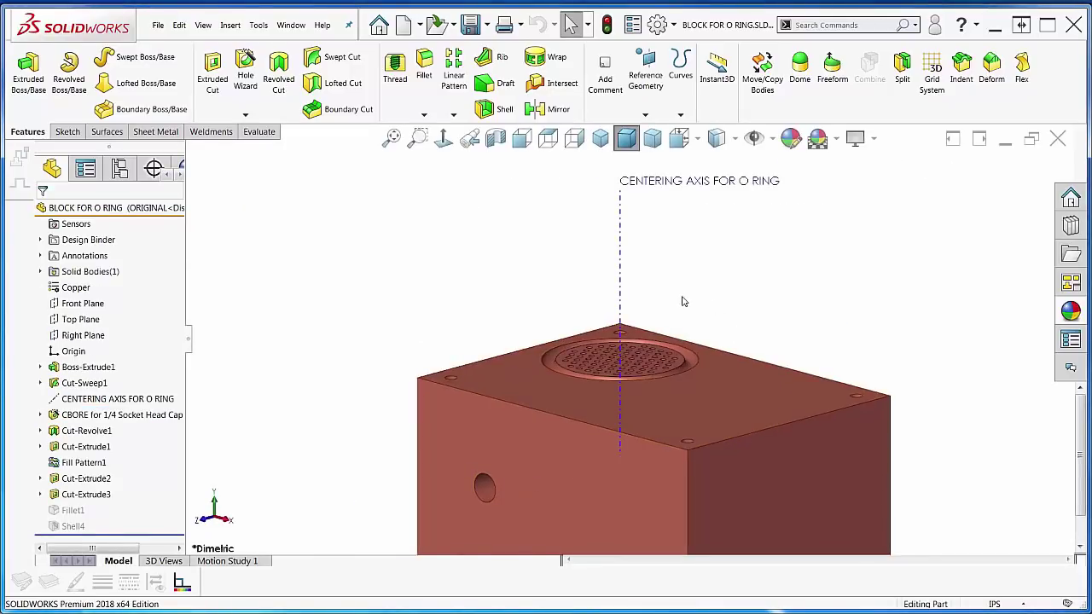
pyautogui.hotkey('ctrl', 'Tab')
pyautogui.hotkey('ctrl', 'Tab')
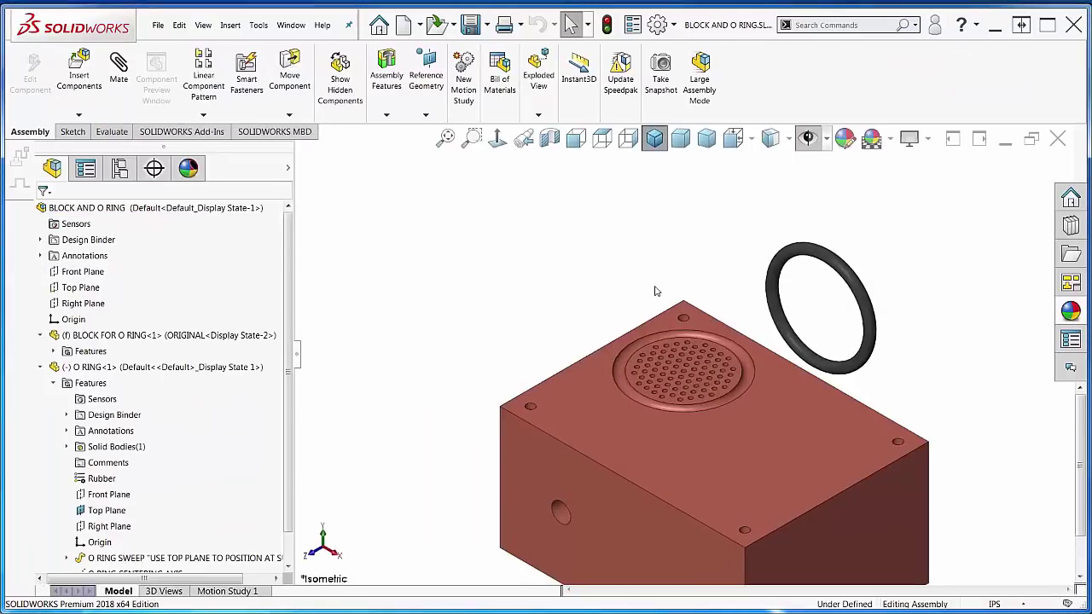
pyautogui.click(807, 138)
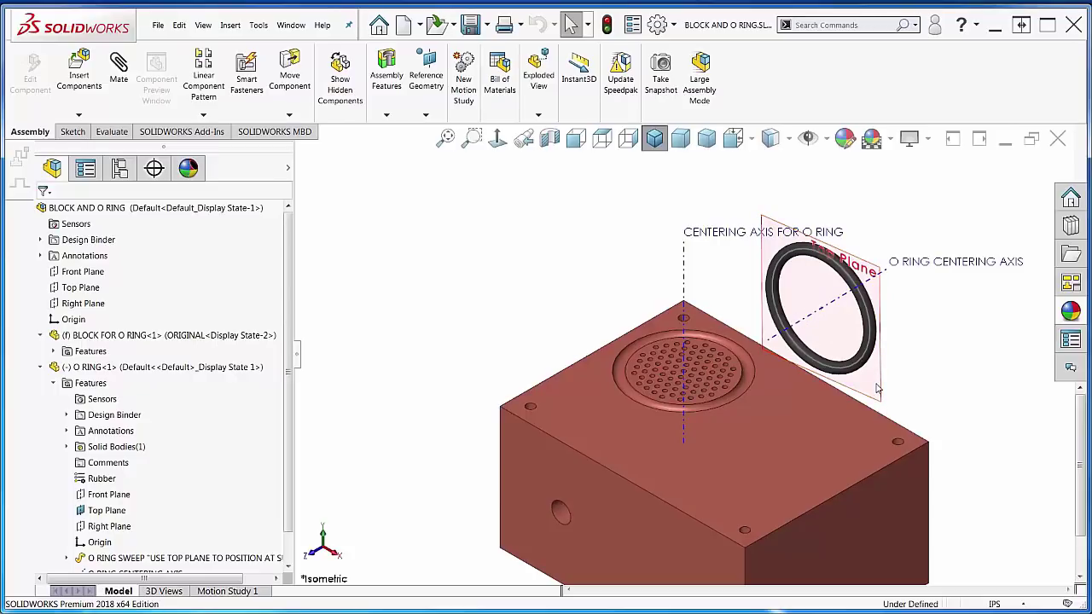
# Step: Add a coincident mate between the O RING CENTERING AXIS and the block's CENTERING AXIS FOR O RING
pyautogui.click(734, 375)
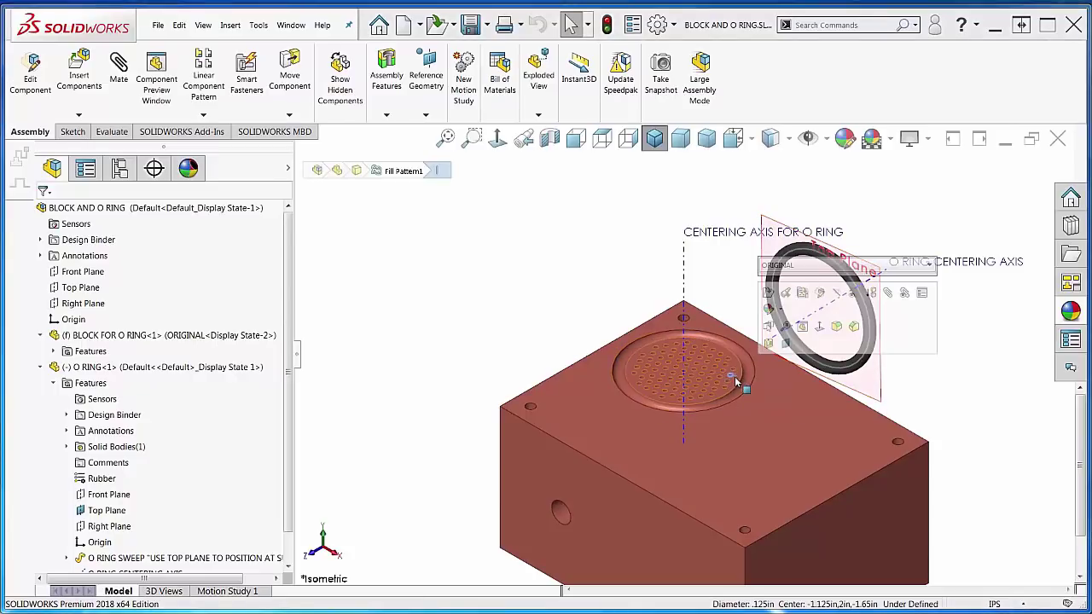
pyautogui.click(810, 323)
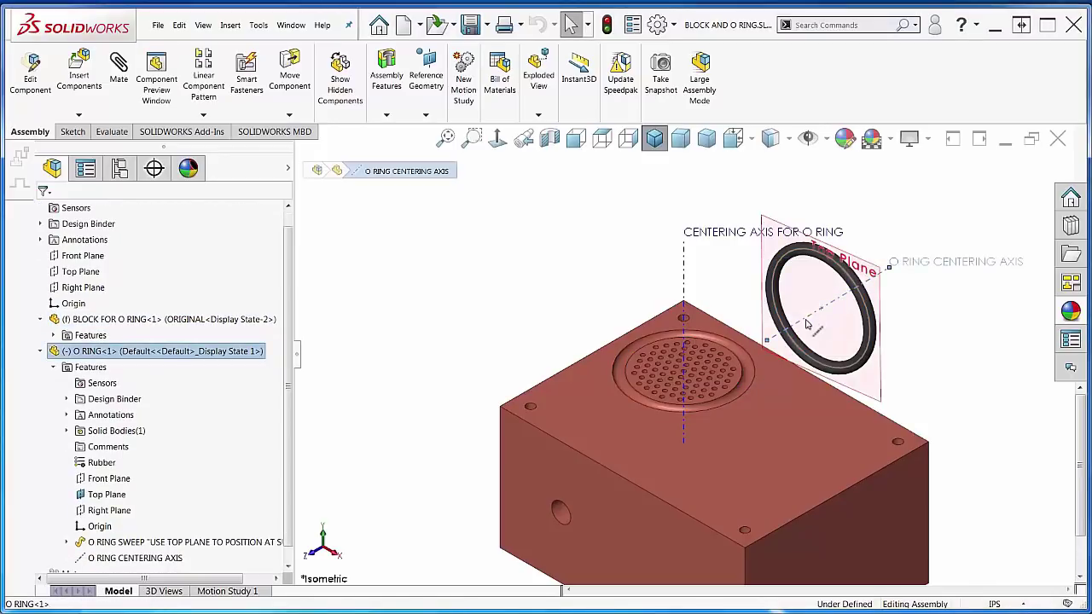
pyautogui.keyDown('ctrl'); pyautogui.click(684, 274); pyautogui.keyUp('ctrl')
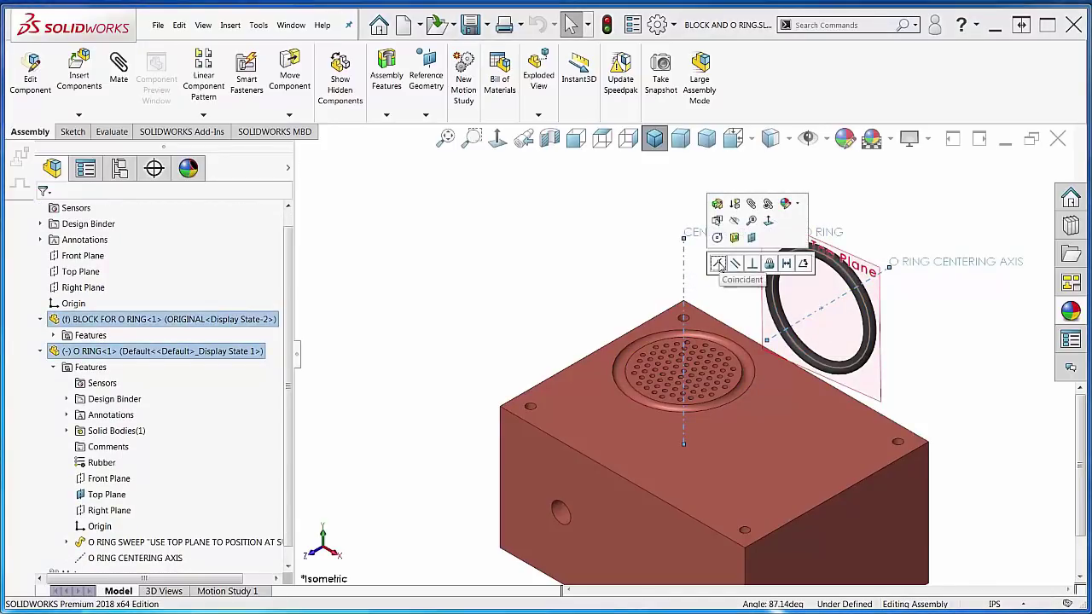
pyautogui.click(718, 264)
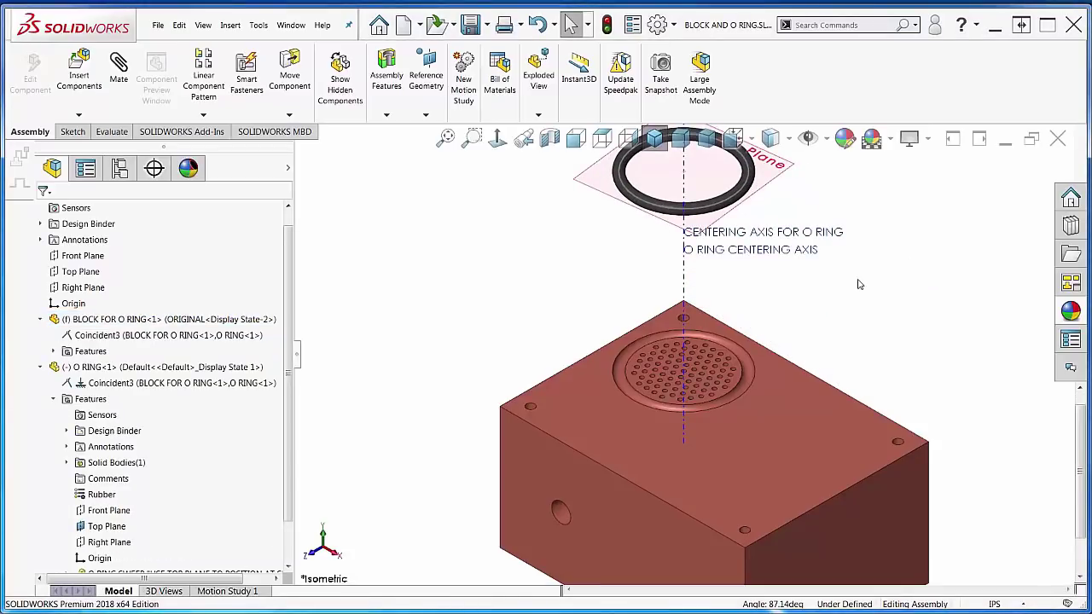
# Step: Mate the O-ring's Top Plane coincident with the block's perforated circular face, and hide the reference geometry
pyautogui.click(607, 199)
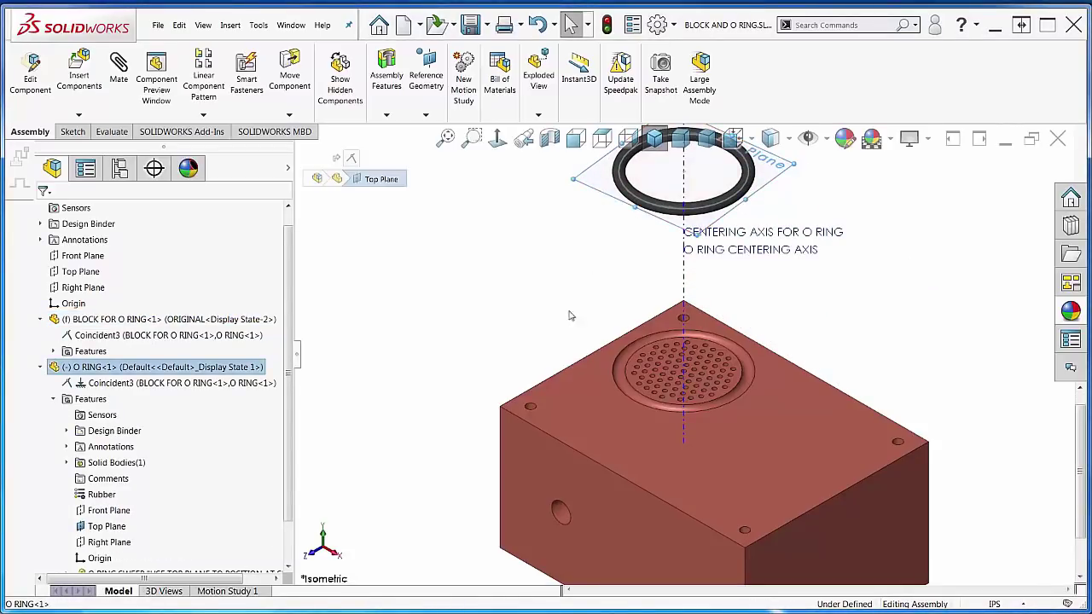
pyautogui.click(632, 367)
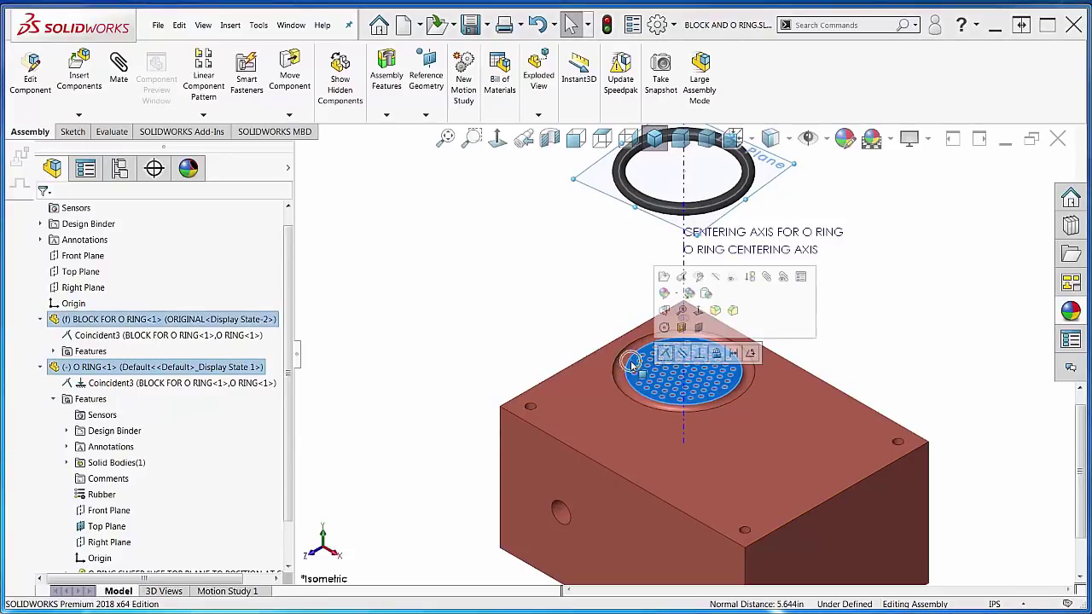
pyautogui.click(665, 354)
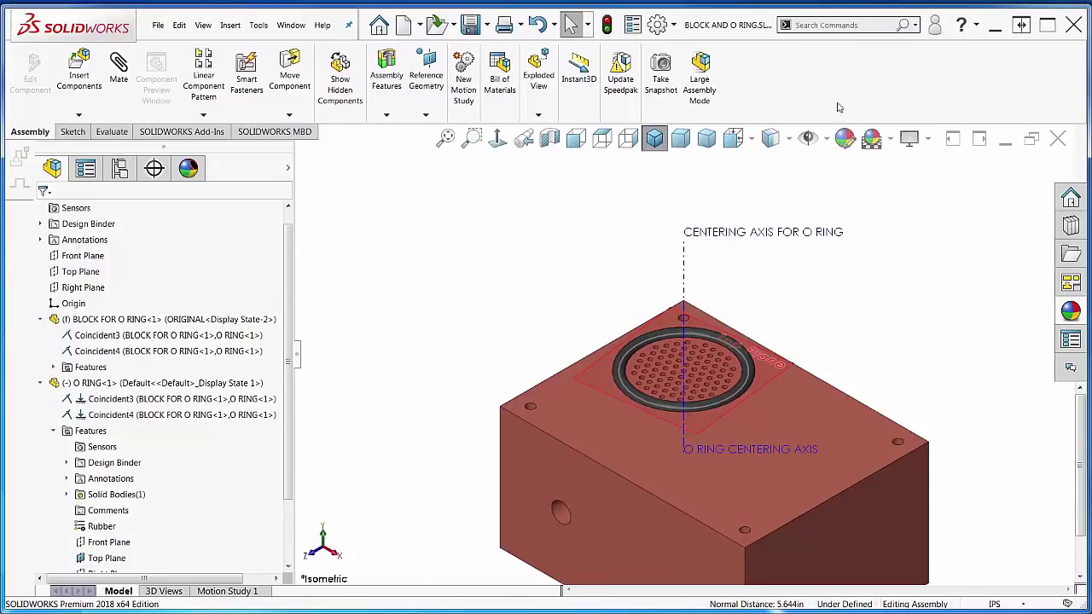
pyautogui.click(808, 138)
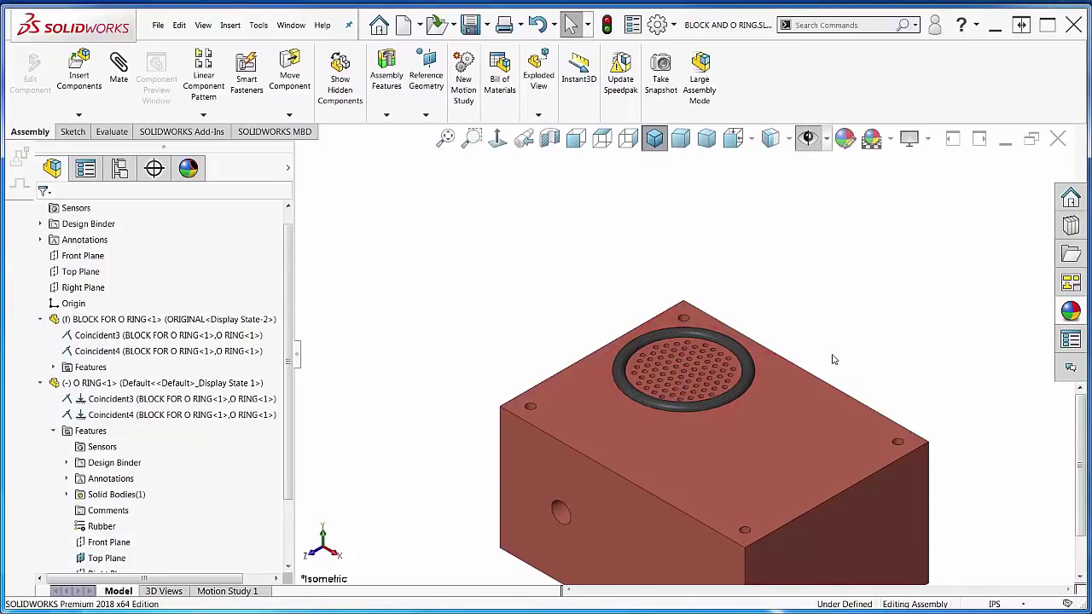
# Step: Inspect how the O-ring sits in the groove using a temporary Front Plane section offset to about -0.580 in
pyautogui.click(551, 139)
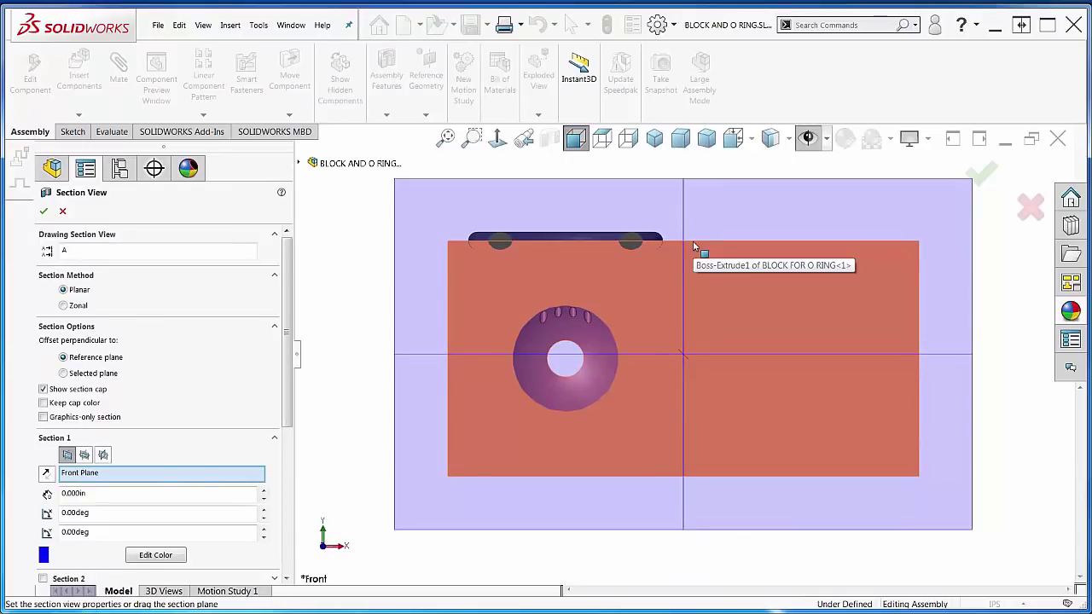
pyautogui.moveTo(693, 245); pyautogui.dragTo(691, 326, button='middle')
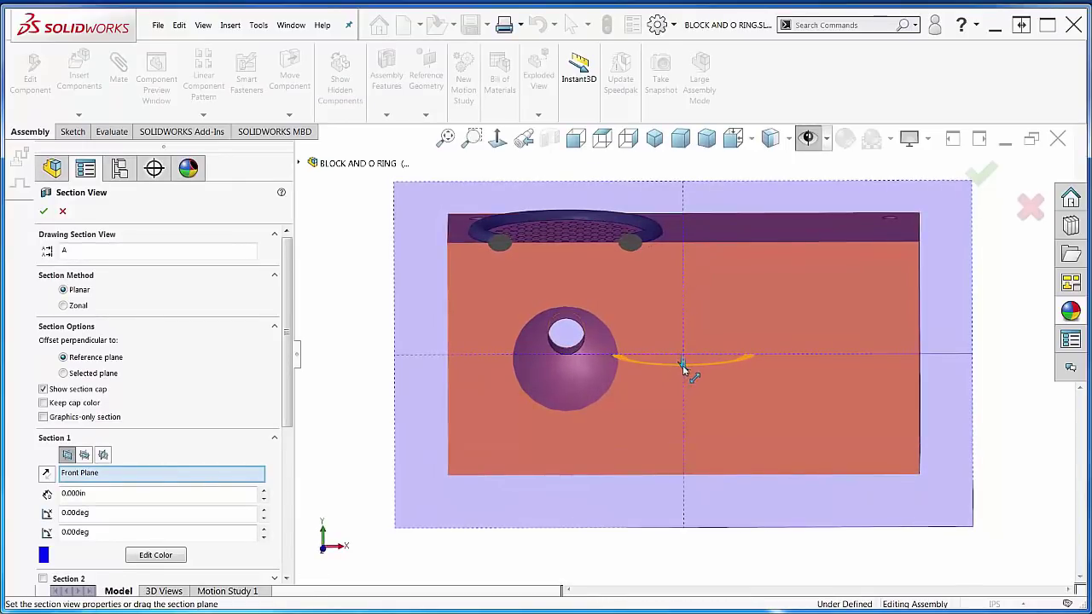
pyautogui.moveTo(682, 364); pyautogui.dragTo(681, 360)
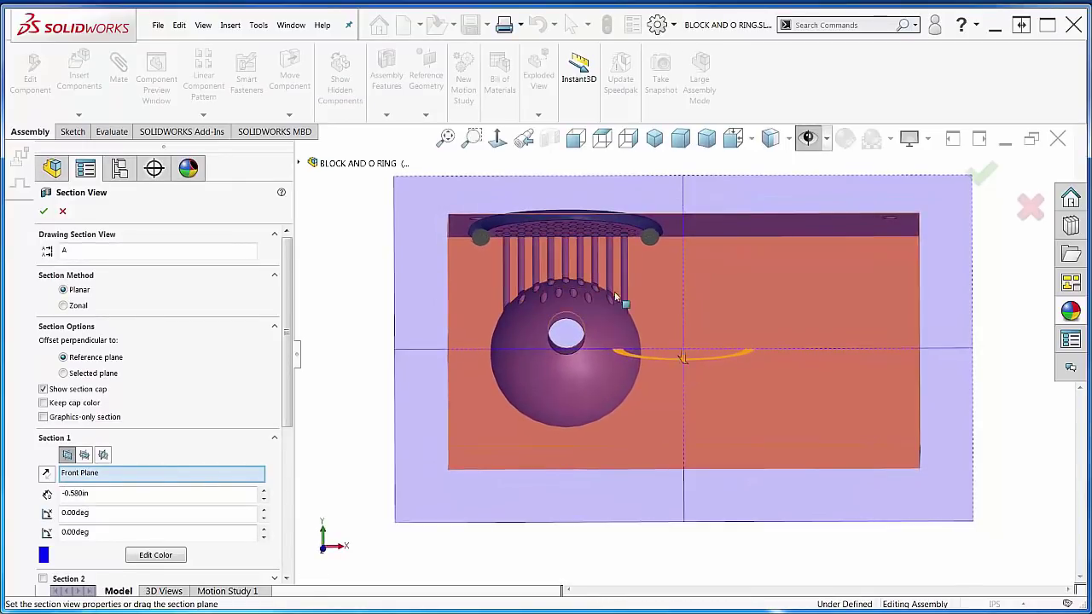
pyautogui.scroll(-3, 580, 252)
pyautogui.scroll(-3, 494, 236)
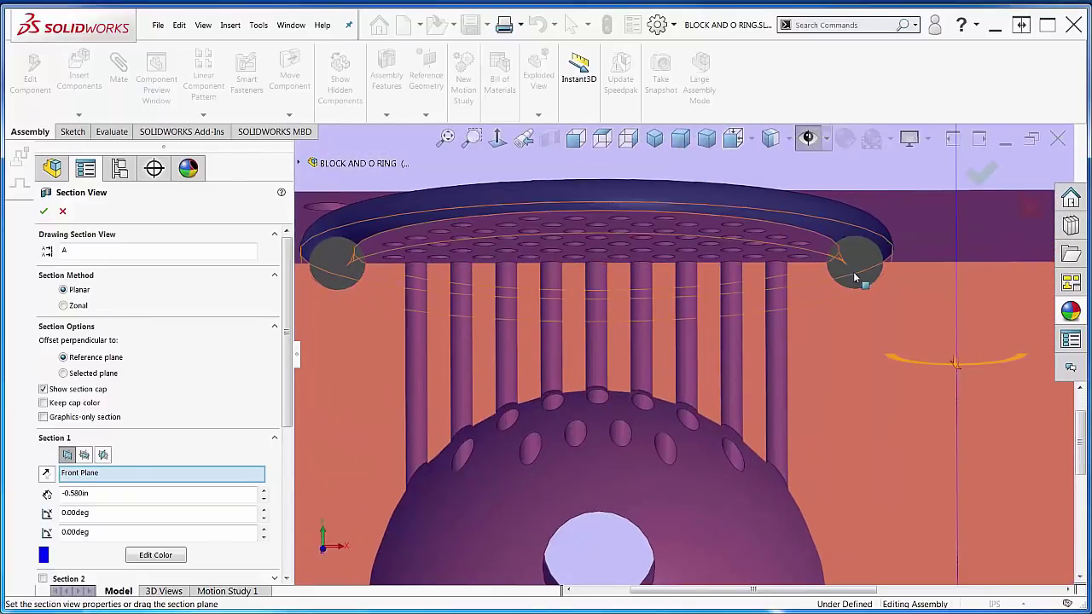
pyautogui.moveTo(806, 242); pyautogui.dragTo(762, 288, button='middle')
pyautogui.press('f')
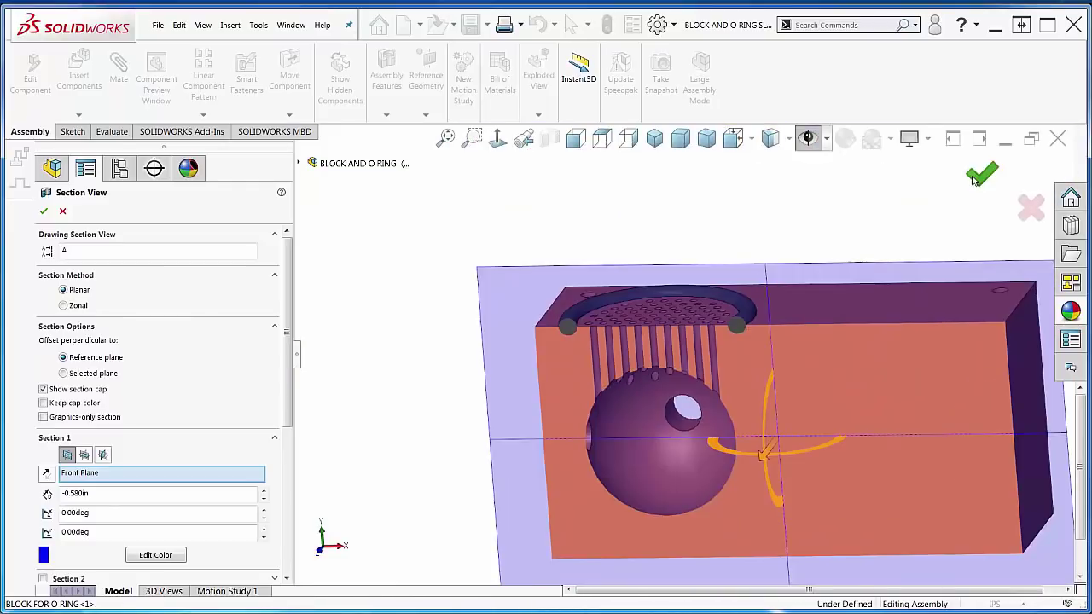
pyautogui.click(1023, 208)
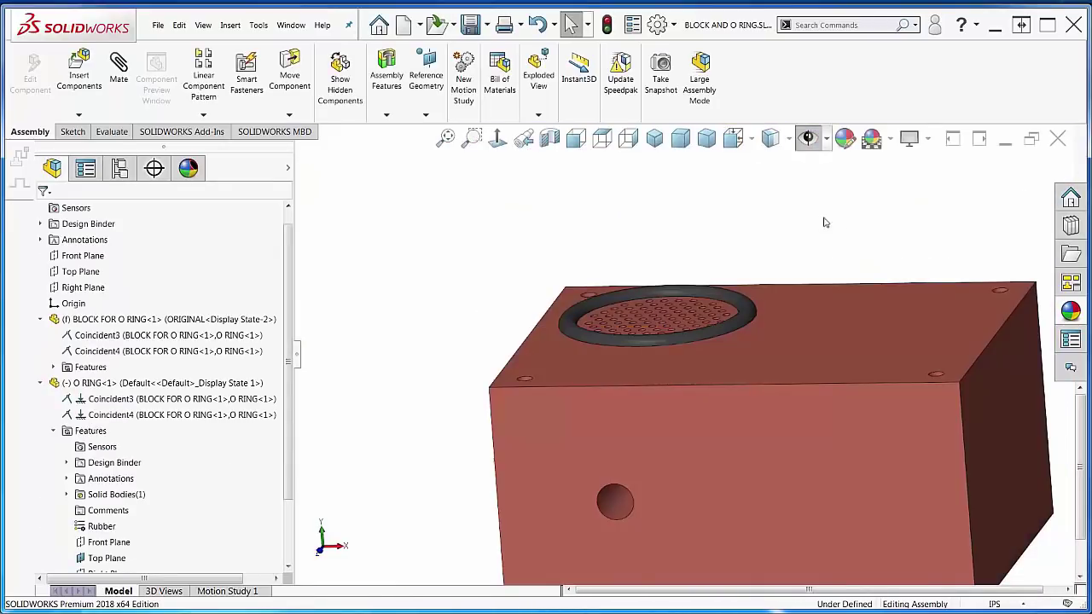
# Step: Set up a component mirror of the block about its top face and proceed to the orientation settings
pyautogui.moveTo(821, 222); pyautogui.dragTo(603, 204, button='middle')
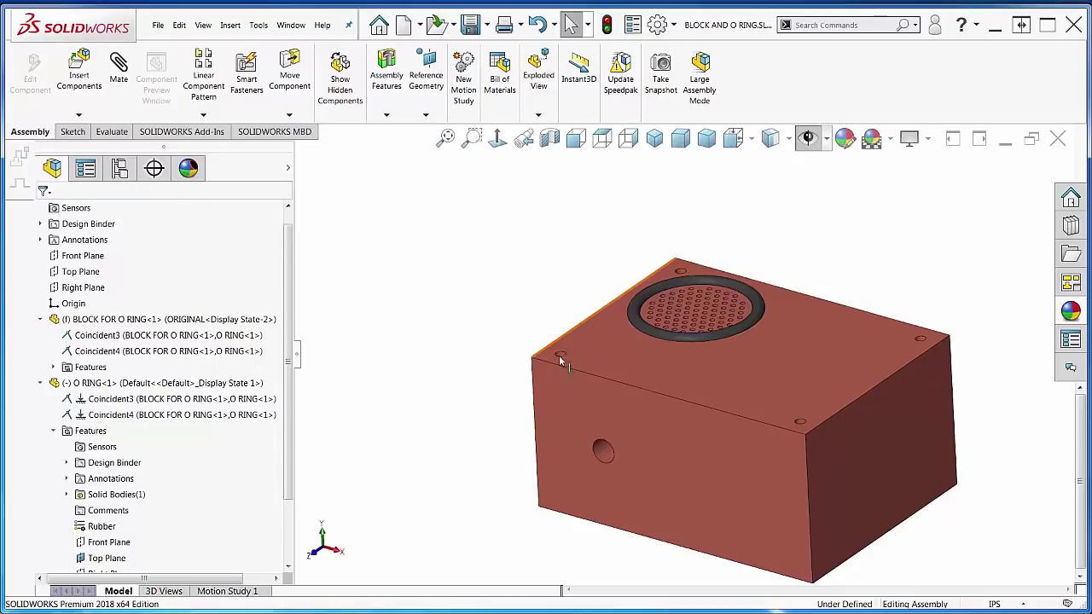
pyautogui.click(595, 348)
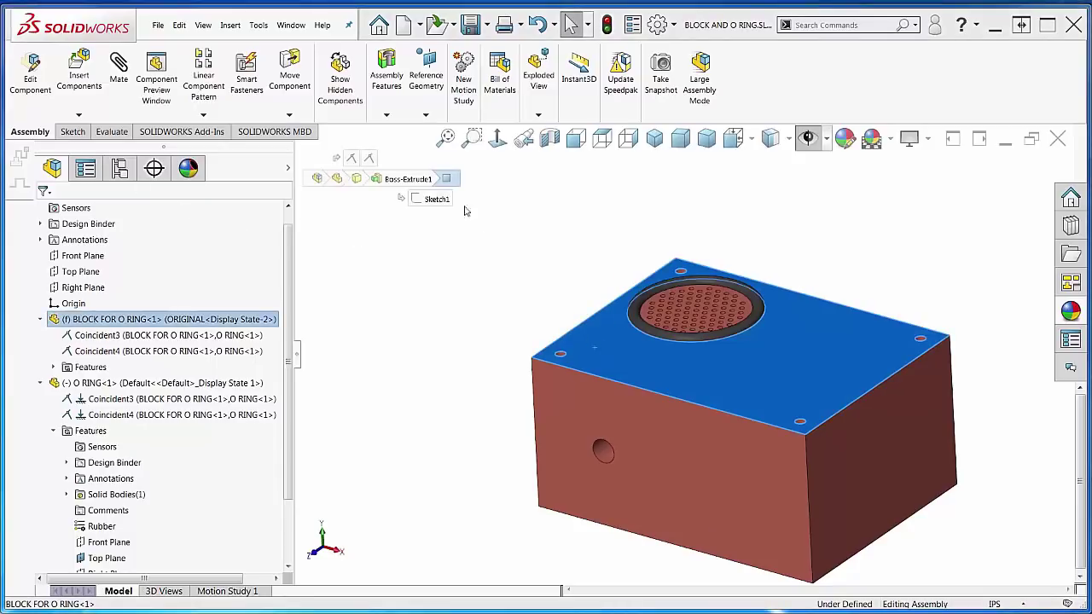
pyautogui.click(204, 115)
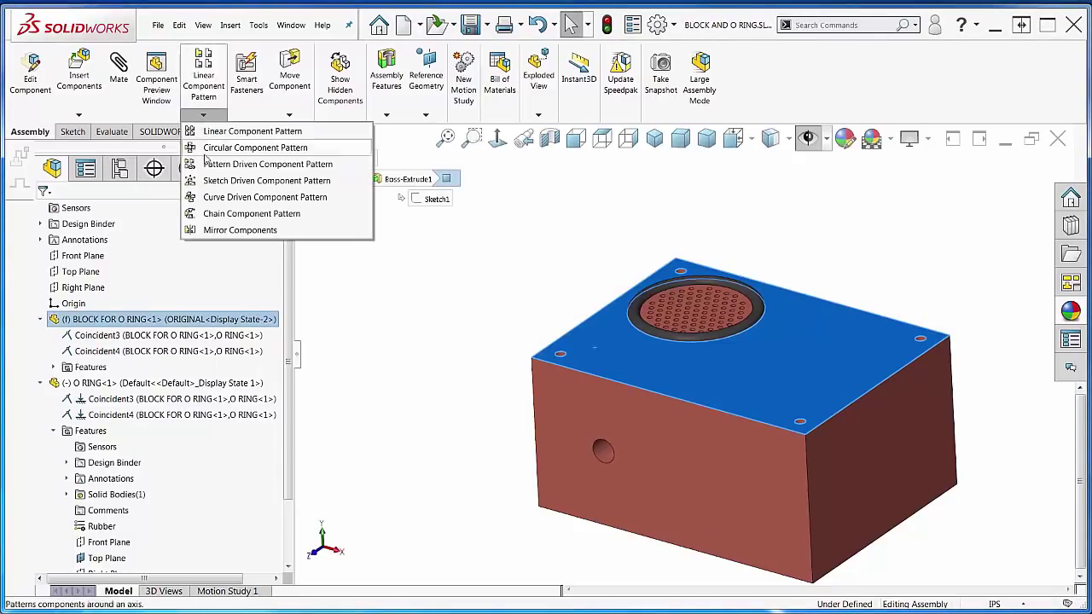
pyautogui.click(226, 230)
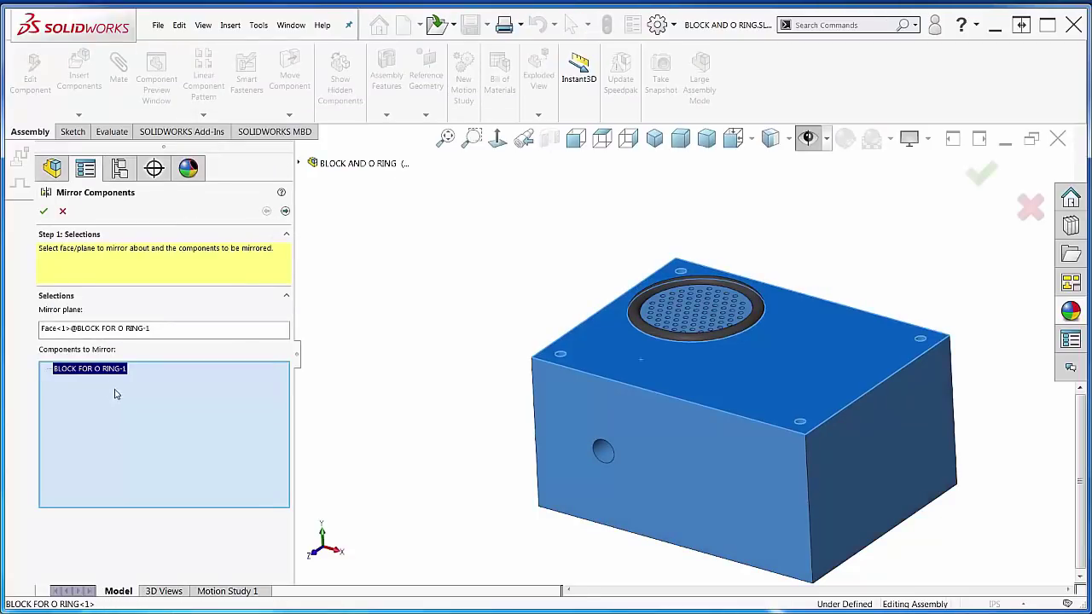
pyautogui.click(285, 211)
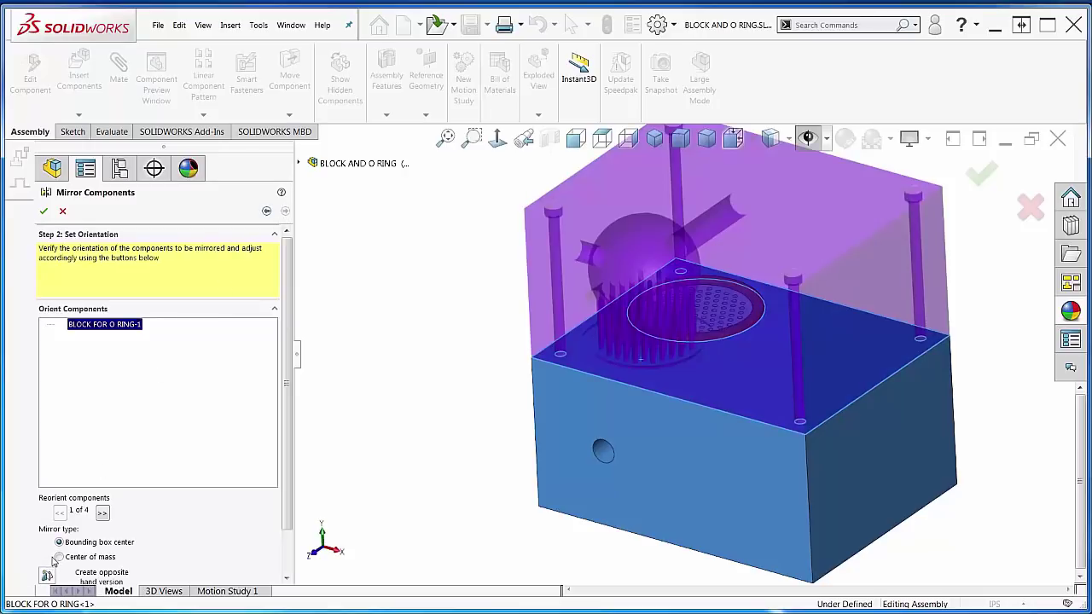
# Step: Create the mirrored block as an opposite hand version, using the Part_IN training template for the new part
pyautogui.scroll(-2, 292, 522)
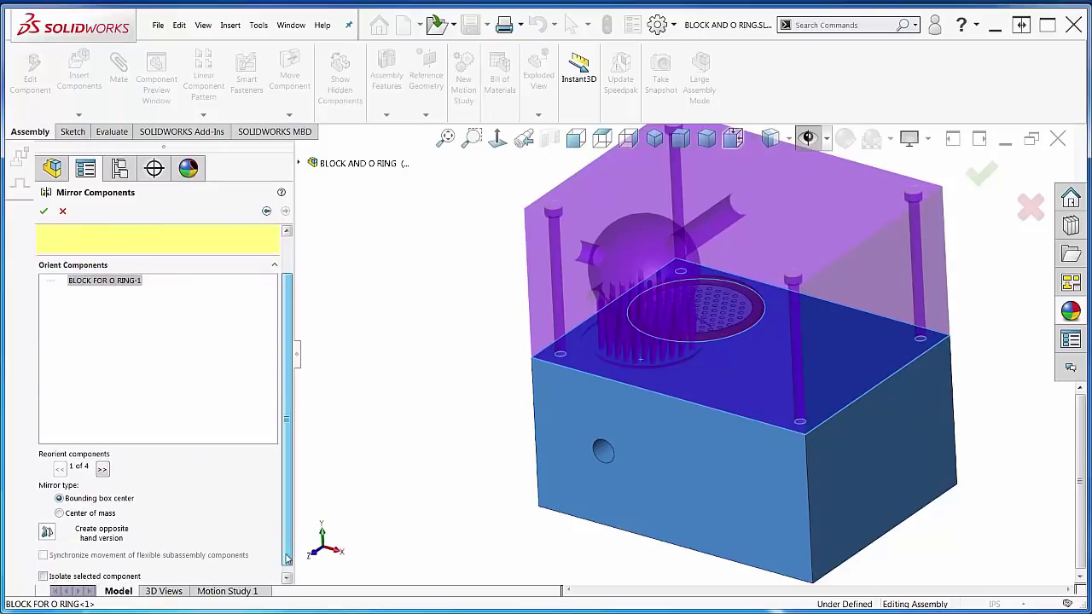
pyautogui.click(48, 533)
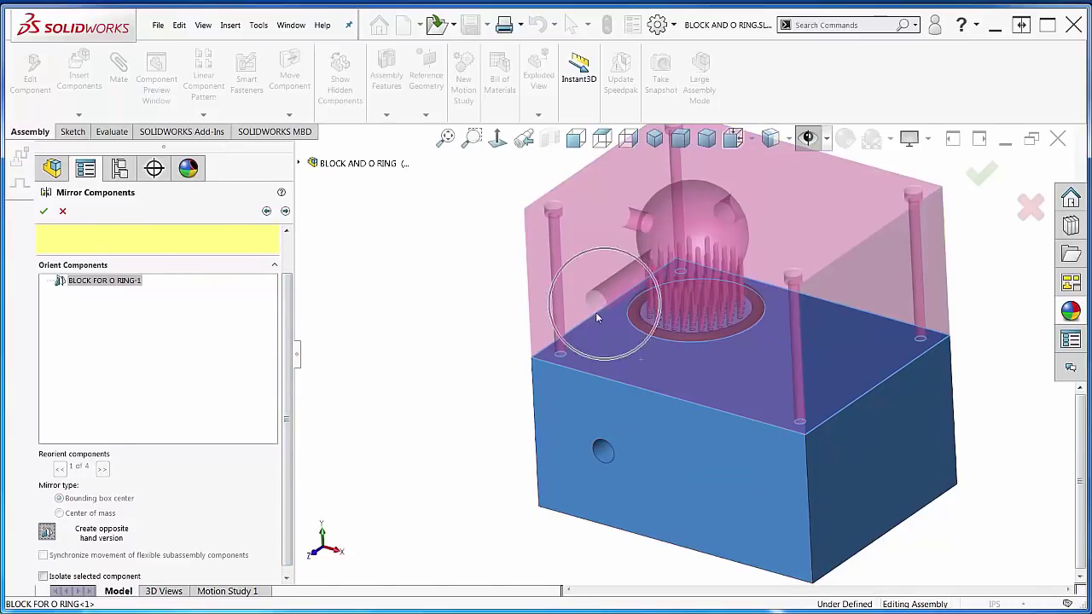
pyautogui.press('Return')
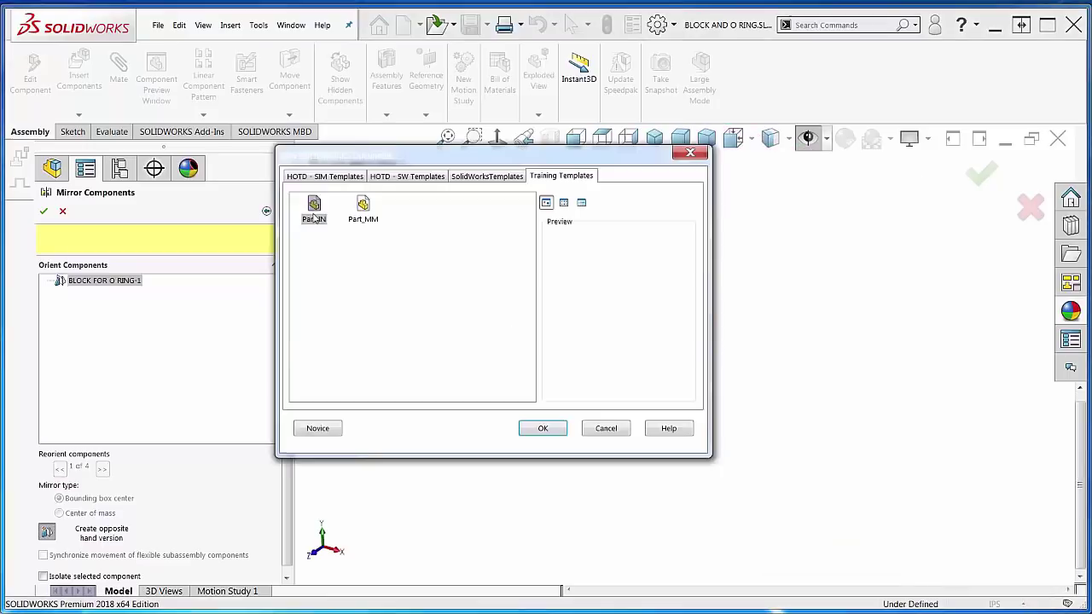
pyautogui.press('Return')
pyautogui.press('Return')
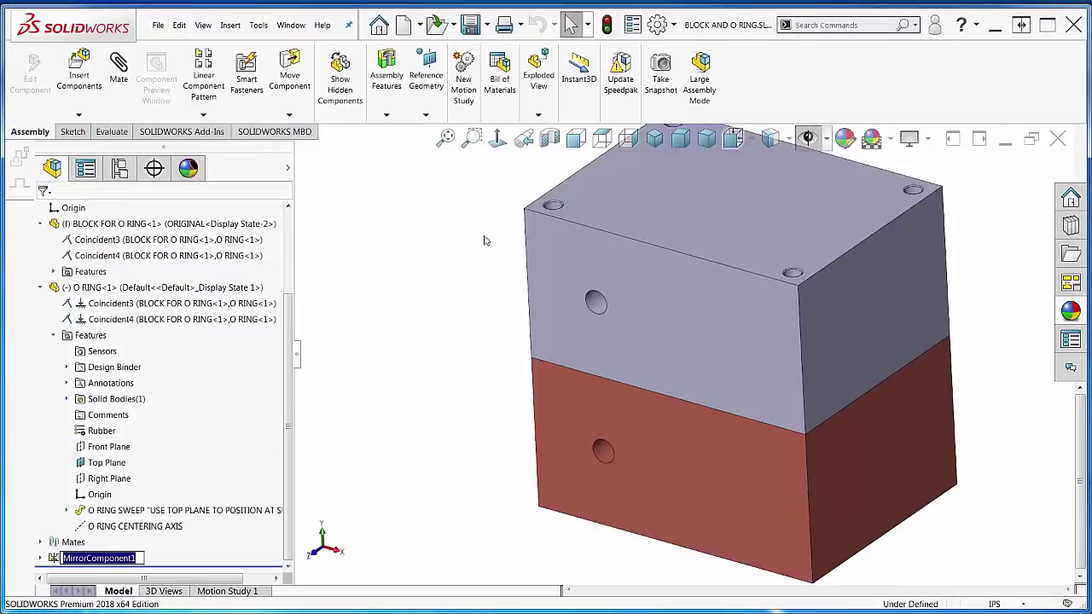
# Step: Inspect the O-ring and aligned holes between both blocks using a temporary Front Plane section offset to about -0.560 in
pyautogui.click(549, 138)
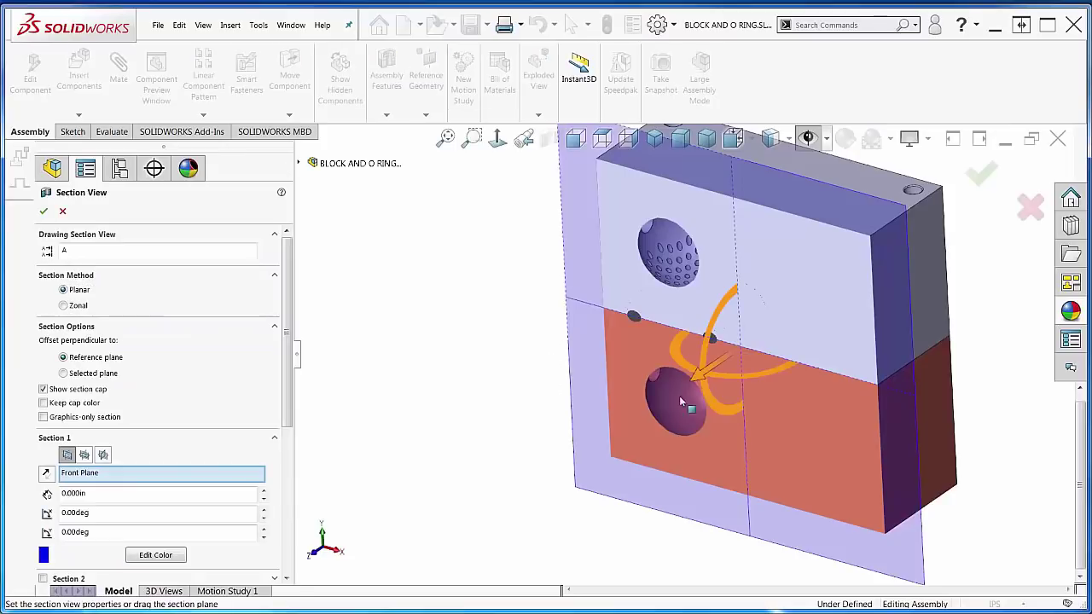
pyautogui.moveTo(698, 371)
pyautogui.mouseDown()
pyautogui.moveTo(721, 373)
pyautogui.moveTo(692, 342)
pyautogui.mouseUp()
pyautogui.scroll(-4, 646, 341)
pyautogui.moveTo(645, 341); pyautogui.dragTo(906, 284, button='middle')
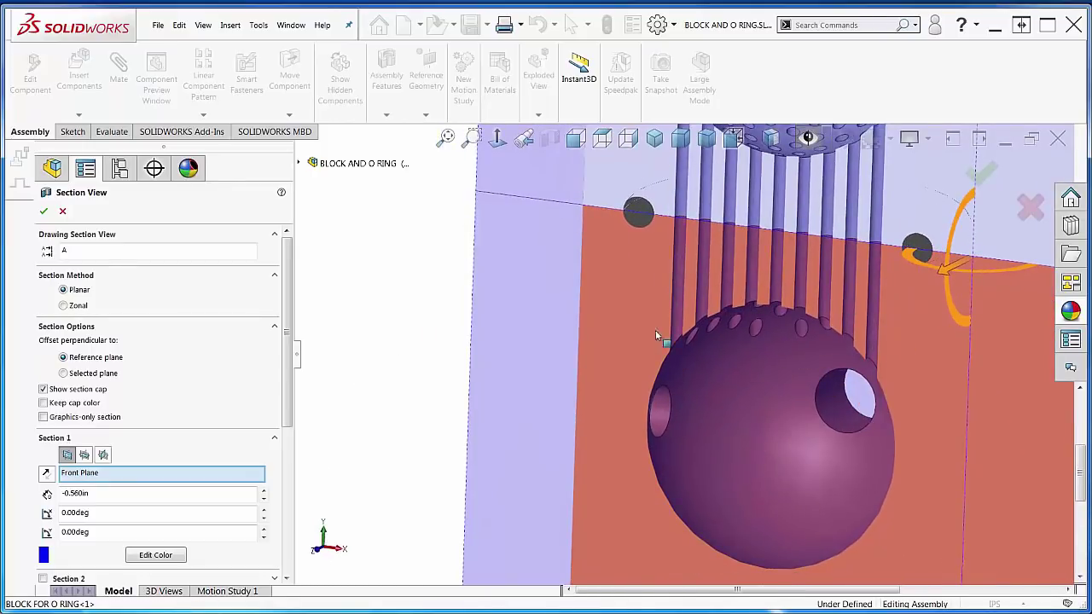
pyautogui.click(975, 177)
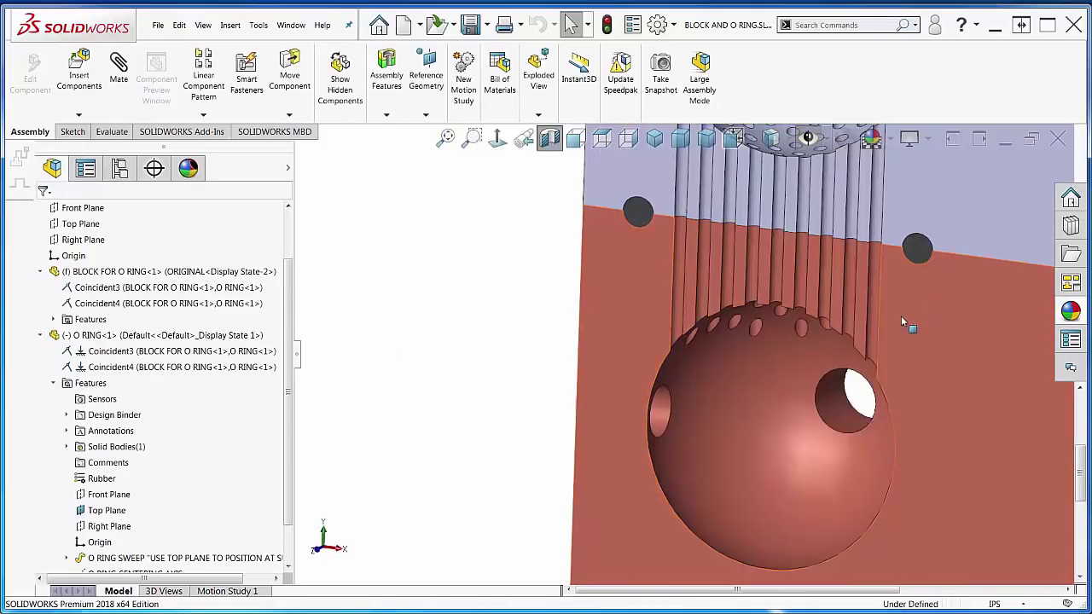
pyautogui.scroll(6, 722, 282)
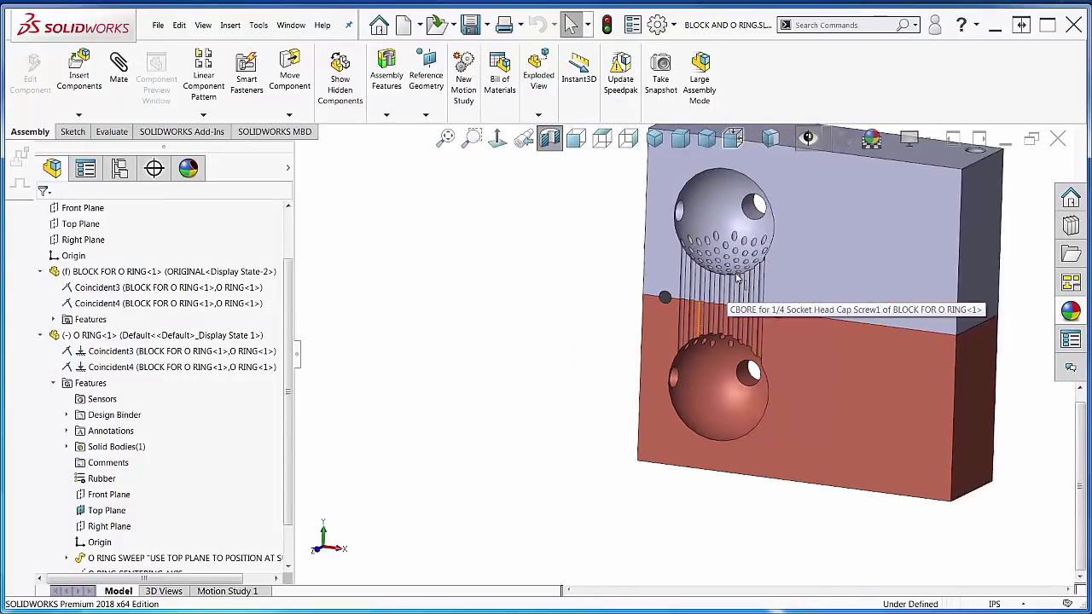
pyautogui.moveTo(785, 268); pyautogui.dragTo(828, 283, button='middle')
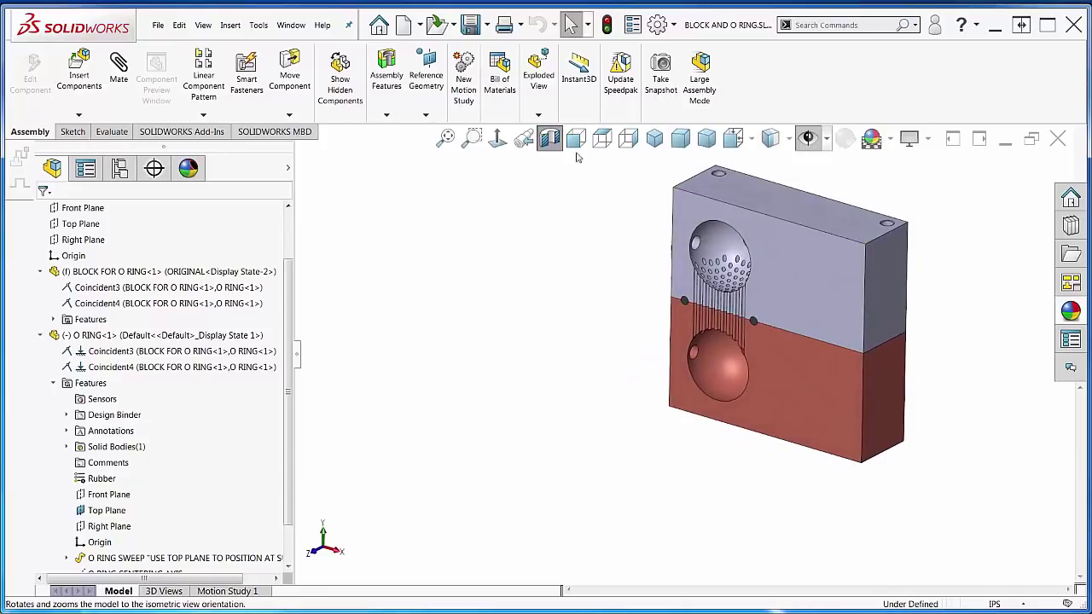
pyautogui.click(549, 138)
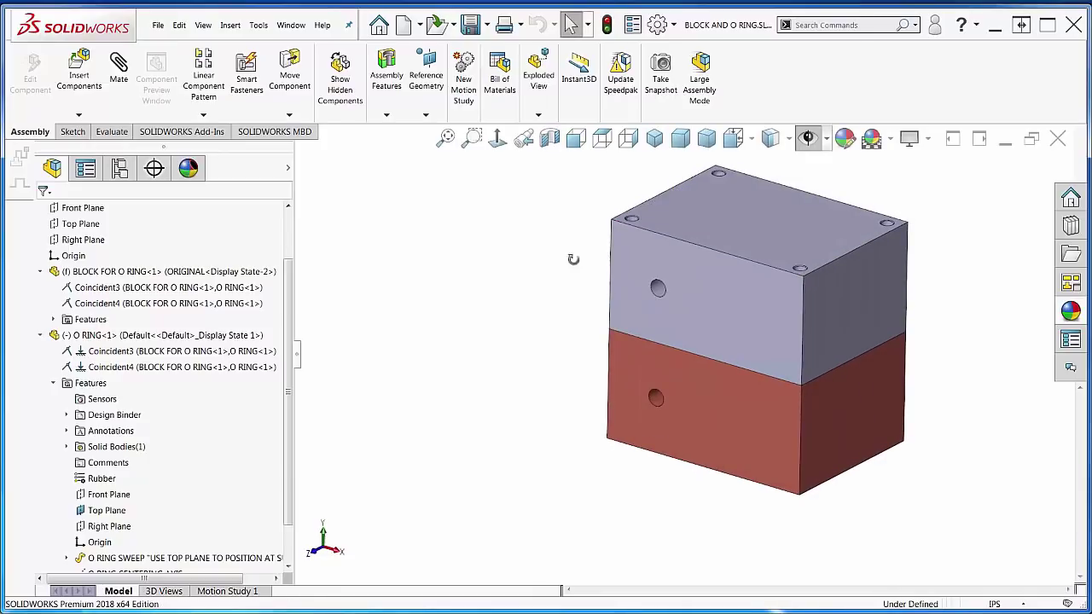
pyautogui.moveTo(583, 247); pyautogui.dragTo(610, 198, button='middle')
pyautogui.moveTo(469, 279); pyautogui.dragTo(539, 252, button='middle')
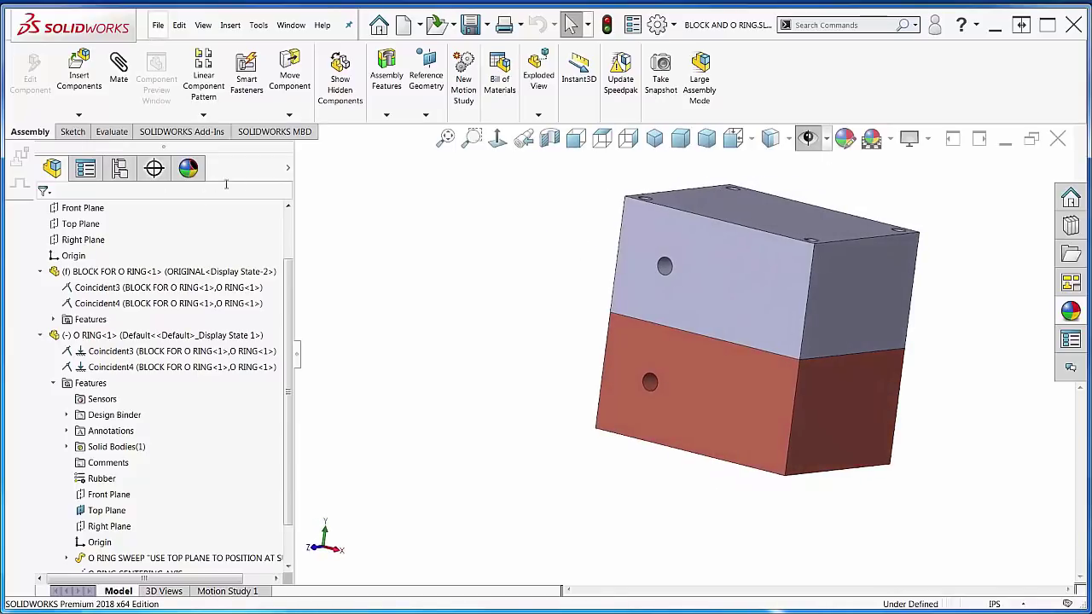